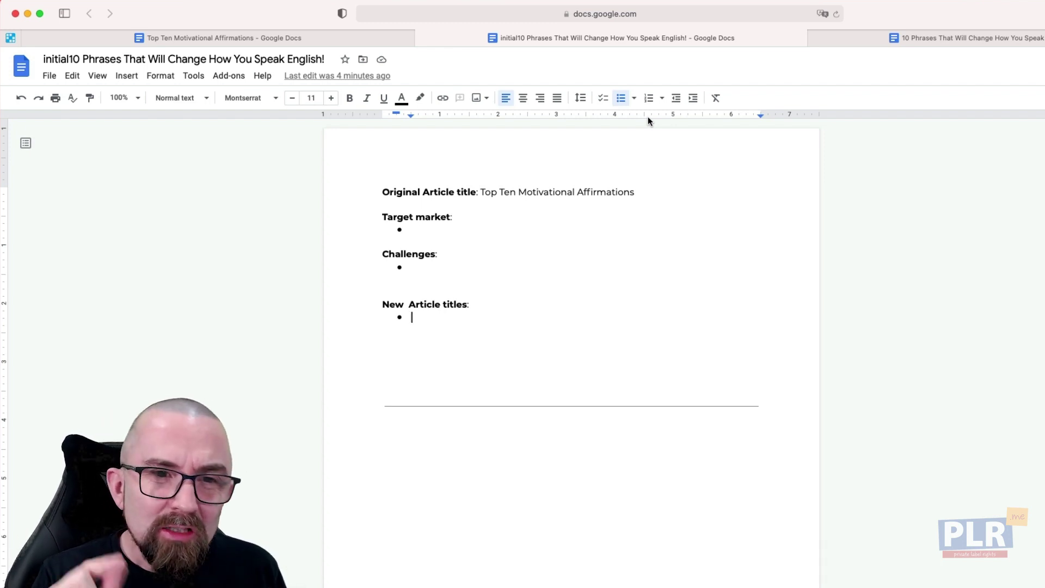
Paste the target market description into the outline and remove the extra empty bullet
{"action": "key", "text": "super+Tab"}
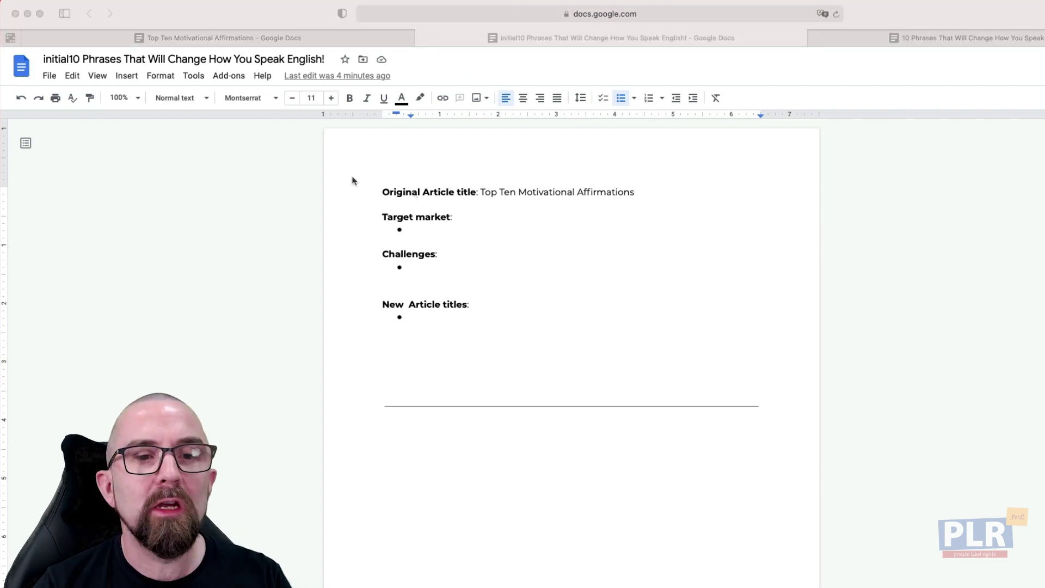
{"action": "key", "text": "super+Tab"}
{"action": "type", "text": "Spanish speakers who have a b1 - c1 level of English but still struggle with confidence"}
{"action": "key", "text": "BackSpace"}
Paste the four challenges under Challenges and drop the empty bullet
{"action": "key", "text": "super+Tab"}
{"action": "left_click", "coordinate": [474, 291]}
{"action": "type", "text": "Lack of confidence in speaking to natives Never remembering the right structures / tenses Translating from Spanish to English Afraid to take a chance"}
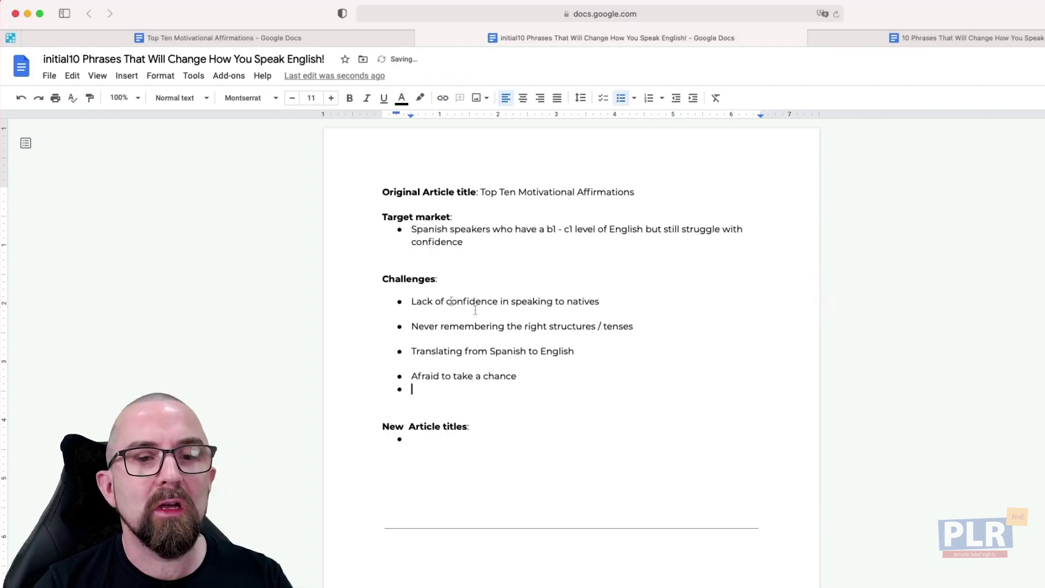
{"action": "key", "text": "BackSpace"}
Paste the four new article titles under New Article titles and delete the leftover empty line
{"action": "key", "text": "super+Tab"}
{"action": "key", "text": "super+Tab"}
{"action": "left_click", "coordinate": [424, 451]}
{"action": "type", "text": "10 Phrases that will change how you speak English! 10 Simple phrases that will improve your English! Become more confident in English with these 10 phrase 10 phrases to be a more confident English speaker"}
{"action": "key", "text": "BackSpace"}
{"action": "key", "text": "BackSpace"}
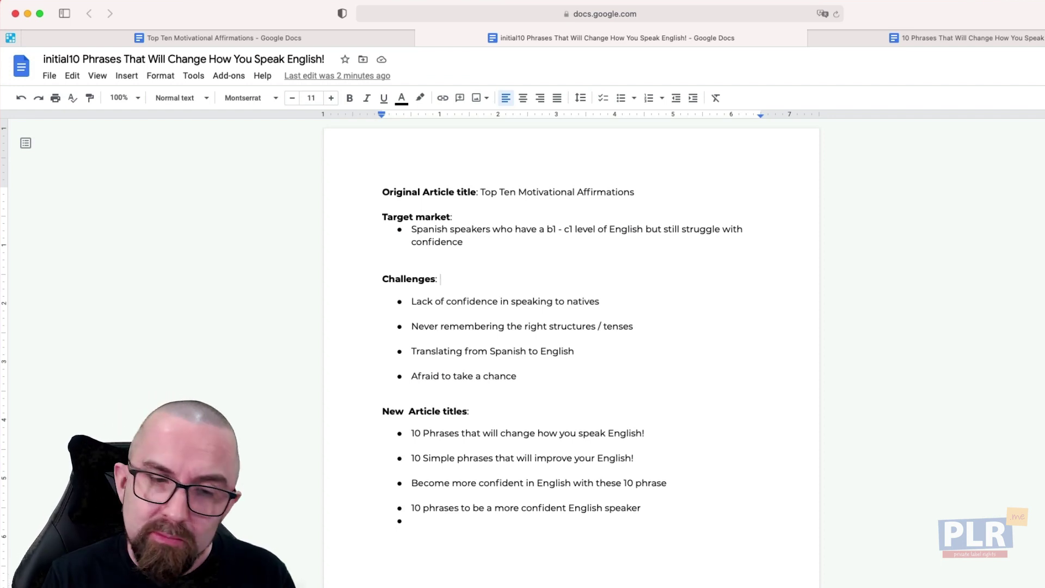
Delete the empty last bullet of the titles list, then view the Top Ten Motivational Affirmations document
{"action": "left_click", "coordinate": [413, 524]}
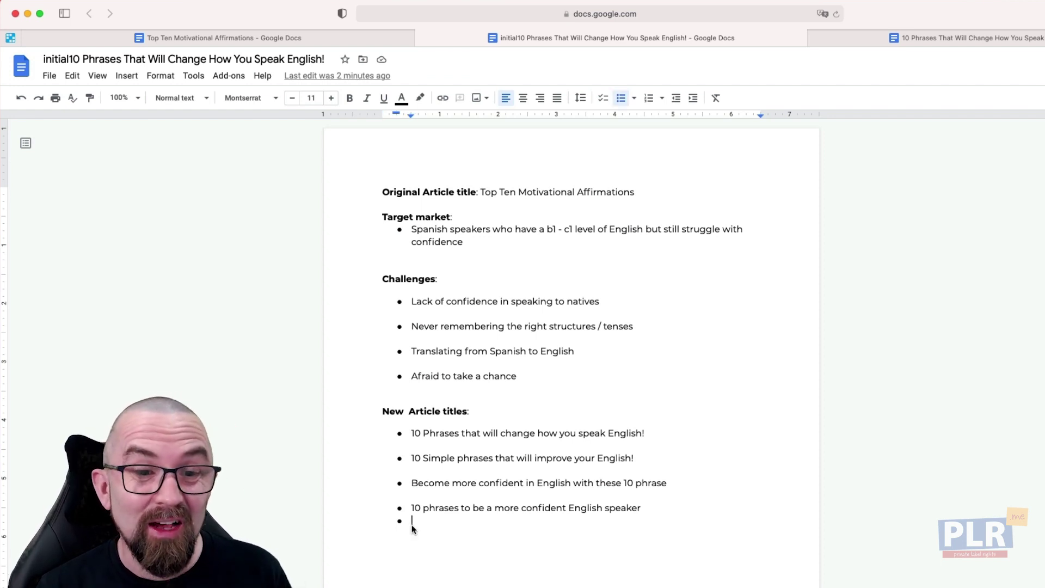
{"action": "key", "text": "BackSpace"}
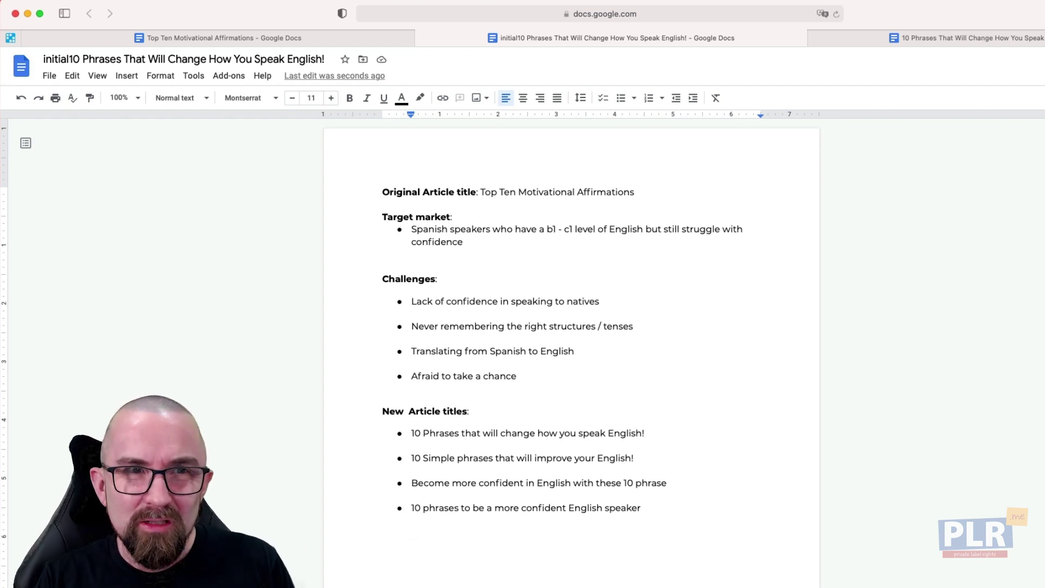
{"action": "left_click", "coordinate": [298, 40]}
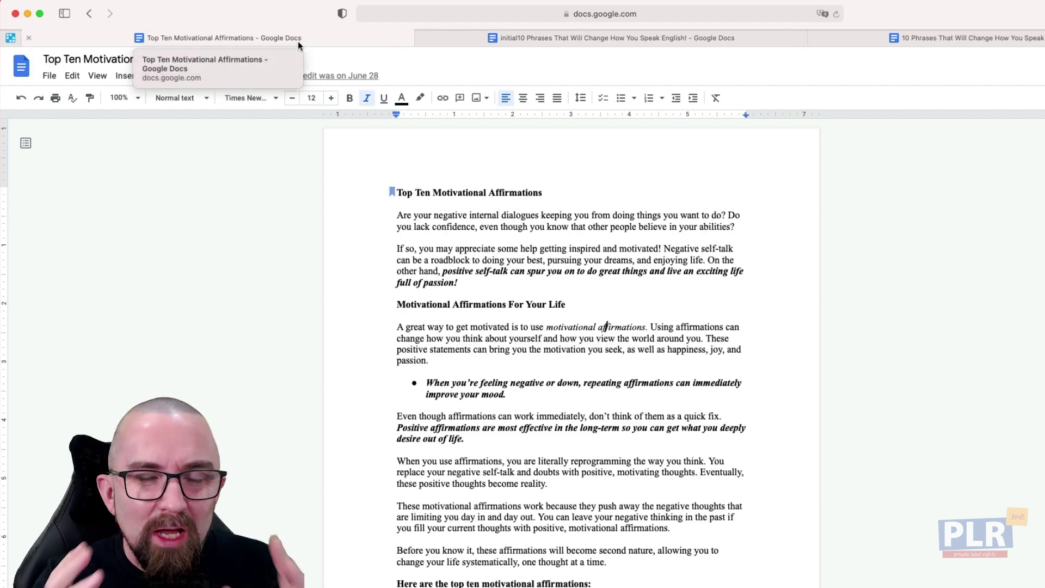
Return to the '10 Phrases That Will Change How You Speak English' article
{"action": "left_click", "coordinate": [557, 38]}
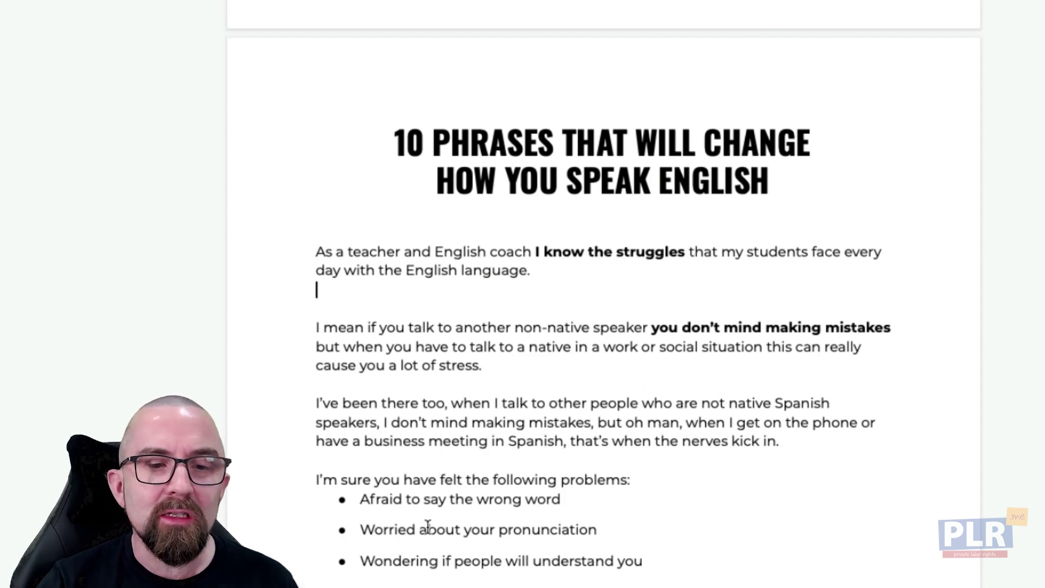
{"action": "scroll", "coordinate": [578, 436], "scroll_direction": "down", "scroll_amount": 10}
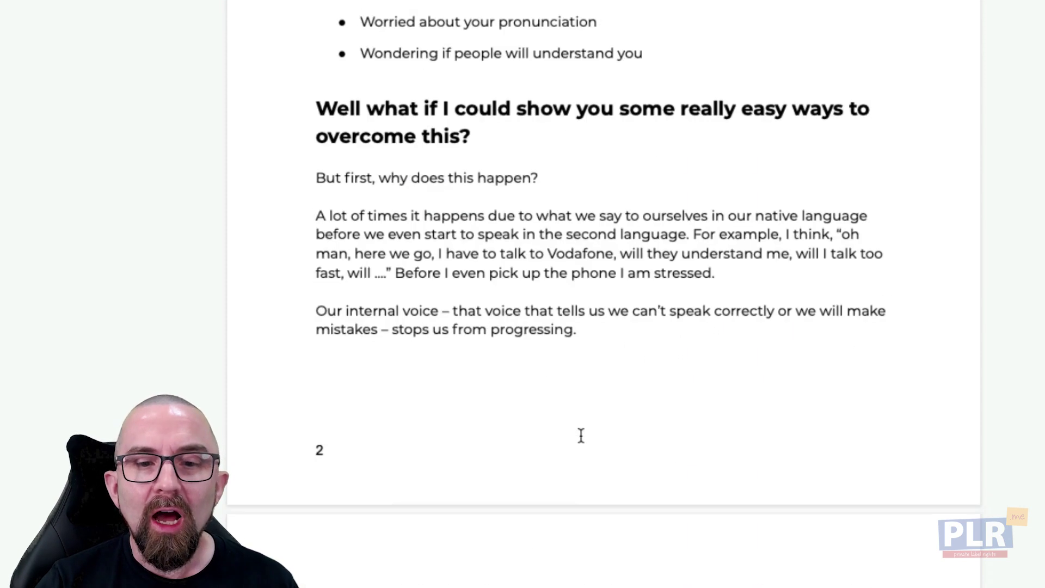
{"action": "scroll", "coordinate": [564, 239], "scroll_direction": "down", "scroll_amount": 9}
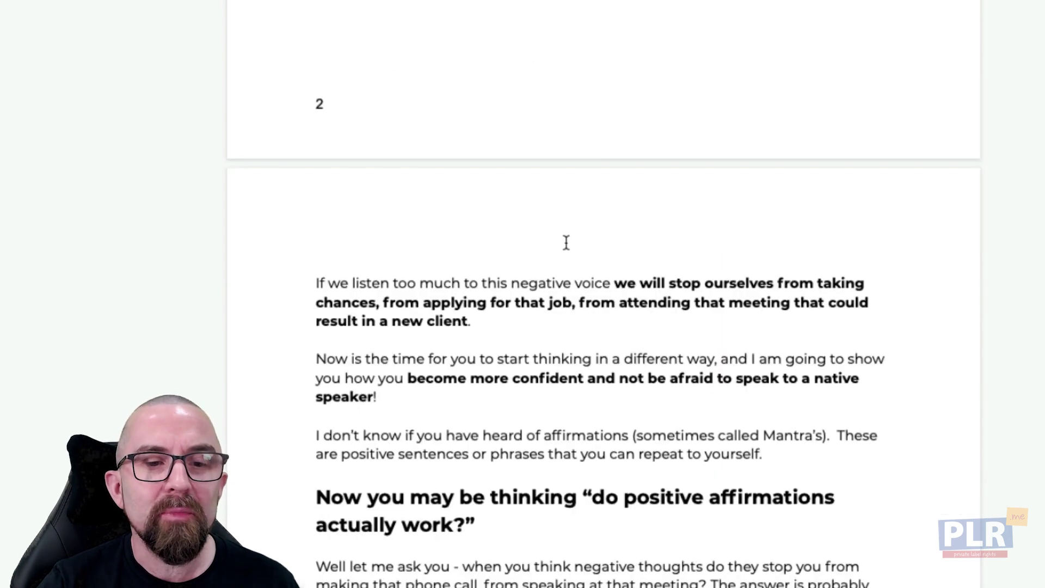
{"action": "scroll", "coordinate": [579, 251], "scroll_direction": "down", "scroll_amount": 2}
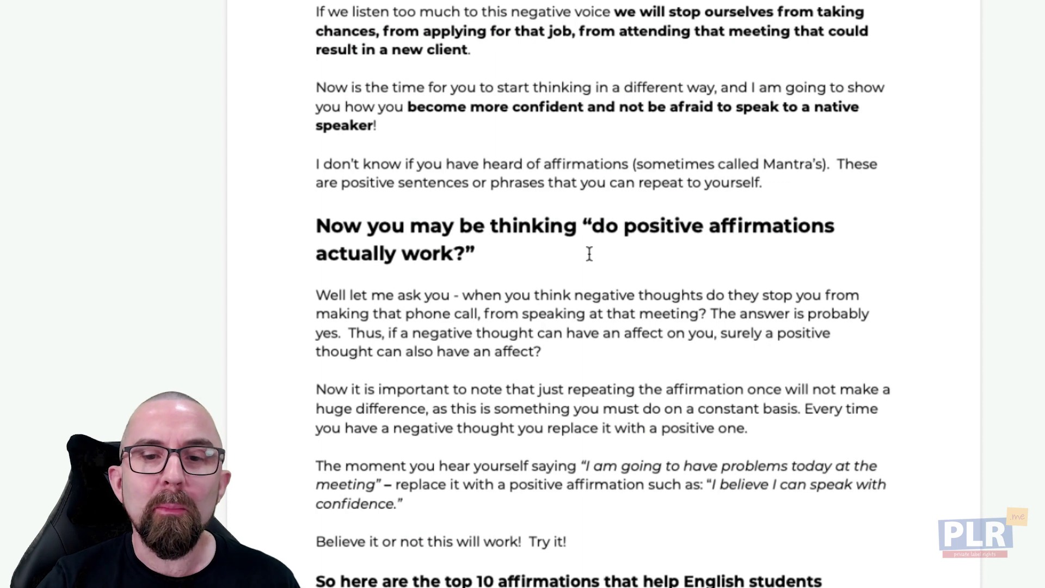
{"action": "scroll", "coordinate": [555, 254], "scroll_direction": "down", "scroll_amount": 2}
{"action": "scroll", "coordinate": [554, 247], "scroll_direction": "down", "scroll_amount": 1}
{"action": "scroll", "coordinate": [551, 250], "scroll_direction": "down", "scroll_amount": 3}
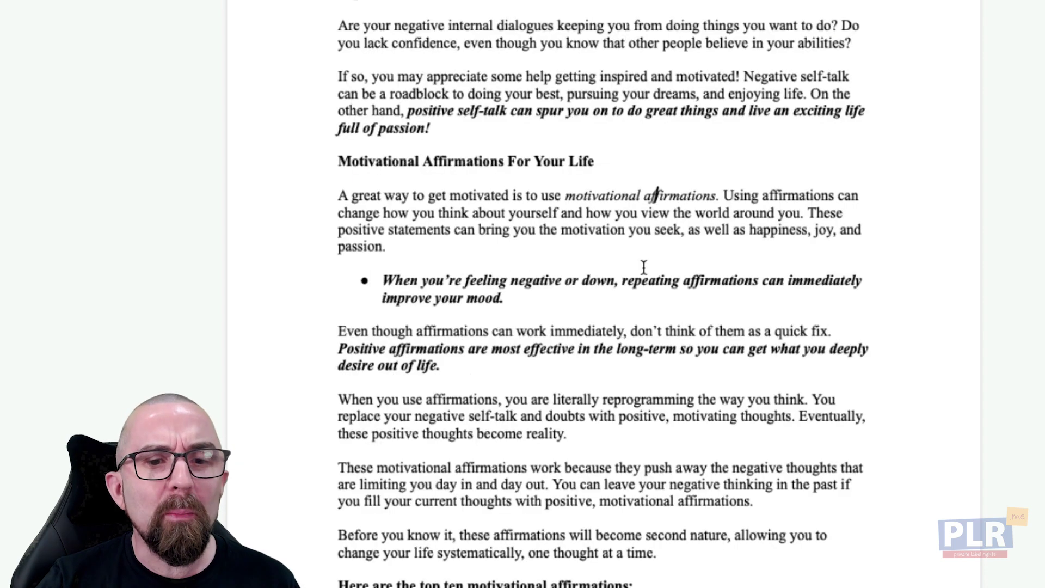
{"action": "scroll", "coordinate": [644, 267], "scroll_direction": "down", "scroll_amount": 5}
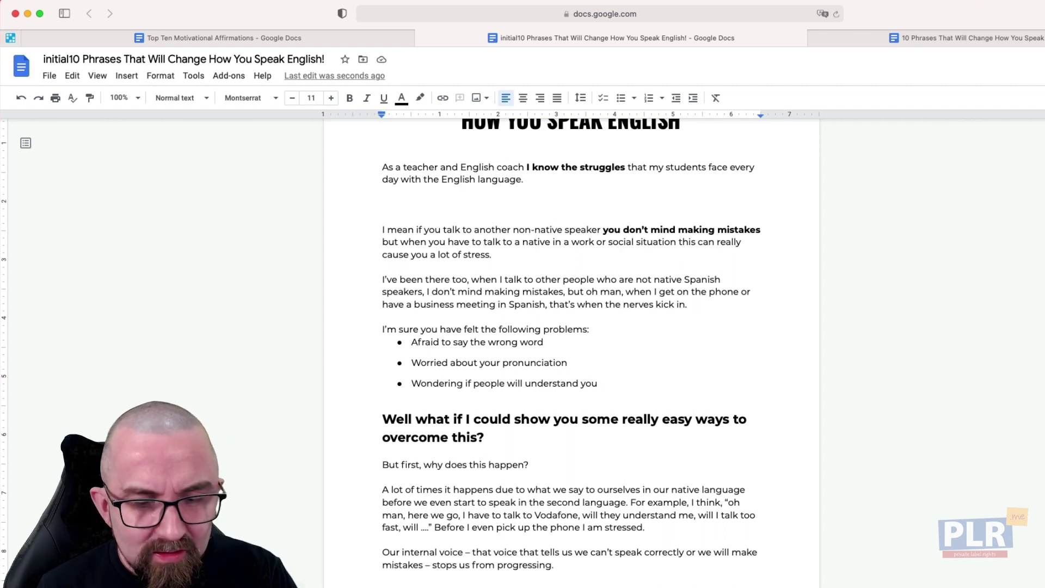
Paste the teacher photo under the opening paragraph and begin selecting the article body
{"action": "key", "text": "super+v"}
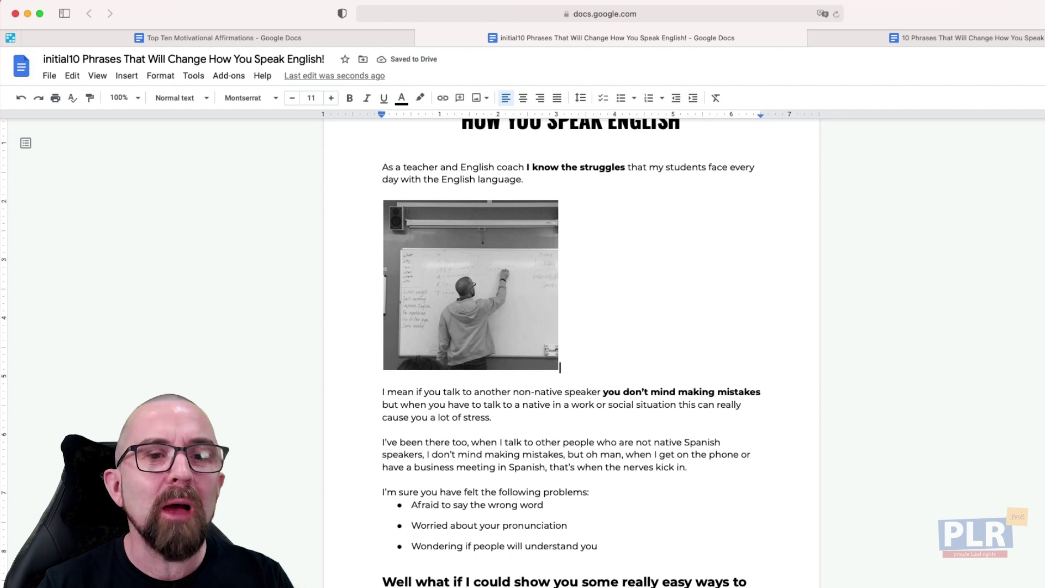
{"action": "left_click", "coordinate": [375, 168]}
{"action": "key", "text": "shift+Down"}
{"action": "key", "text": "shift+Down"}
{"action": "key", "text": "shift+Down"}
{"action": "key", "text": "shift+Down"}
{"action": "key", "text": "shift+Down"}
{"action": "key", "text": "shift+Down"}
{"action": "key", "text": "shift+Down"}
{"action": "key", "text": "shift+Down"}
{"action": "key", "text": "shift+Down"}
{"action": "key", "text": "shift+Down"}
{"action": "key", "text": "shift+Down"}
{"action": "key", "text": "shift+Down"}
{"action": "key", "text": "shift+Down"}
{"action": "key", "text": "shift+Down"}
{"action": "key", "text": "shift+Down"}
{"action": "key", "text": "shift+Down"}
{"action": "key", "text": "shift+Down"}
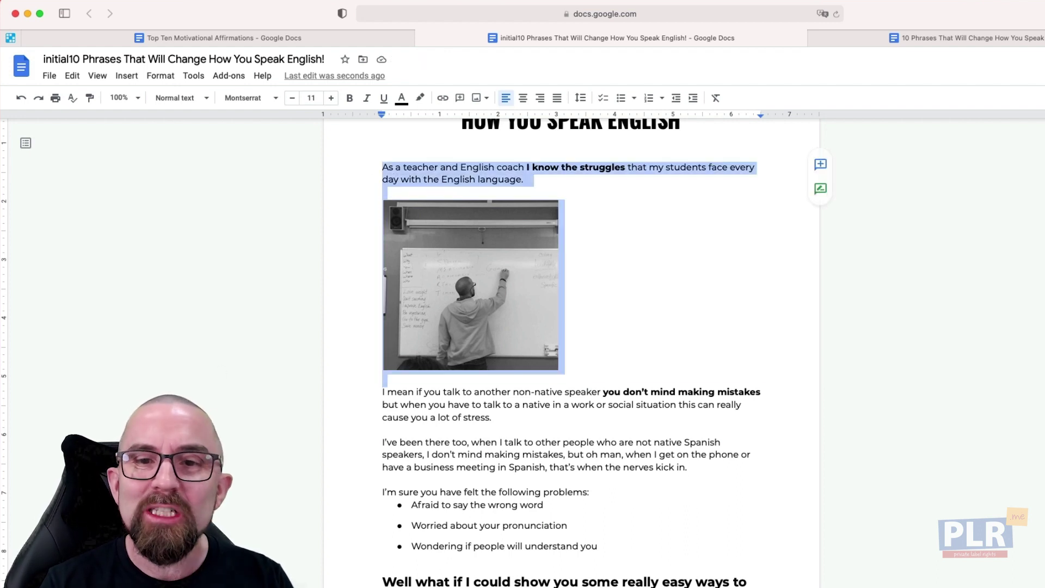
{"action": "key", "text": "shift+Down"}
{"action": "key", "text": "shift+Down"}
{"action": "key", "text": "shift+Down"}
{"action": "key", "text": "shift+Down"}
{"action": "key", "text": "shift+Down"}
{"action": "key", "text": "shift+Down"}
{"action": "key", "text": "shift+Down"}
{"action": "key", "text": "shift+Down"}
{"action": "key", "text": "shift+Down"}
{"action": "key", "text": "shift+Down"}
{"action": "key", "text": "shift+Down"}
{"action": "key", "text": "shift+Down"}
{"action": "key", "text": "shift+Down"}
{"action": "key", "text": "shift+Down"}
{"action": "key", "text": "shift+Down"}
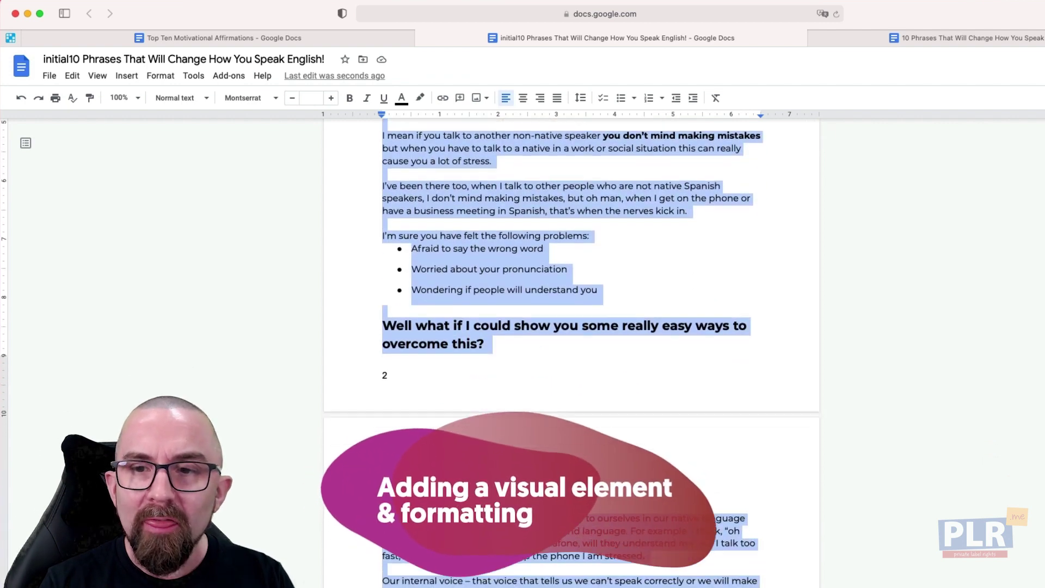
Extend the selection through the affirmations list down to the closing placement-test line
{"action": "key", "text": "shift+Down"}
{"action": "key", "text": "shift+Down"}
{"action": "key", "text": "shift+Down"}
{"action": "key", "text": "shift+Down"}
{"action": "key", "text": "shift+Down"}
{"action": "key", "text": "shift+Down"}
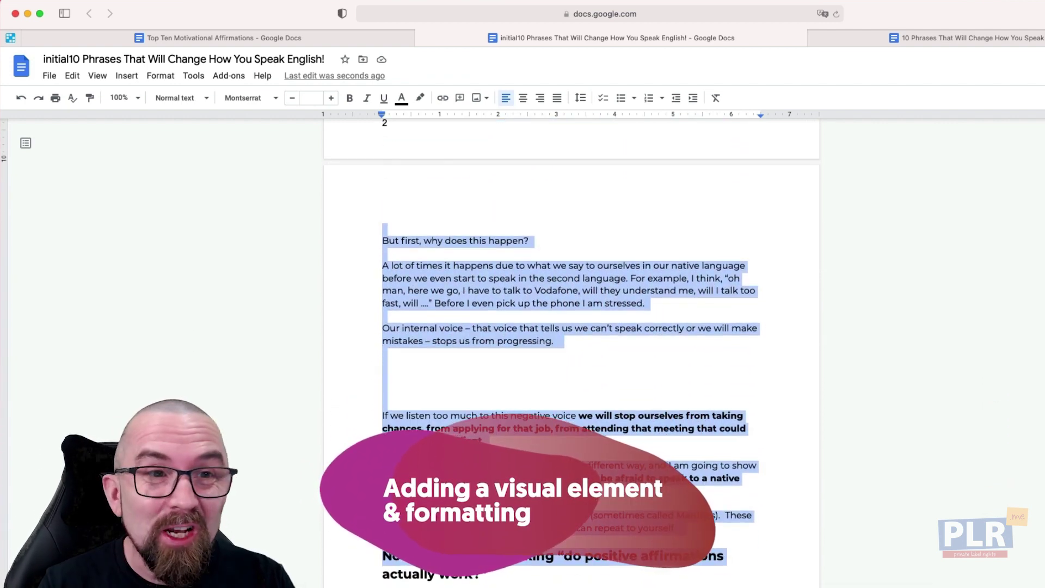
{"action": "key", "text": "shift+Down"}
{"action": "key", "text": "shift+Down"}
{"action": "key", "text": "shift+Down"}
{"action": "key", "text": "shift+Down"}
{"action": "key", "text": "shift+Down"}
{"action": "key", "text": "shift+Down"}
{"action": "key", "text": "shift+Down"}
{"action": "key", "text": "shift+Down"}
{"action": "key", "text": "shift+Down"}
{"action": "key", "text": "shift+Down"}
{"action": "key", "text": "shift+Down"}
{"action": "key", "text": "shift+Down"}
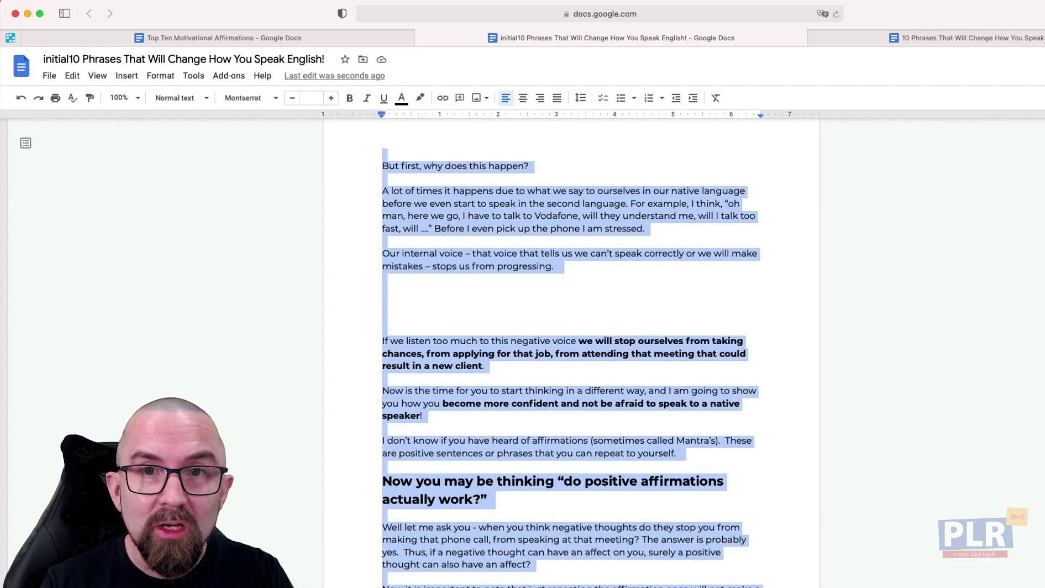
{"action": "key", "text": "shift+Down"}
{"action": "key", "text": "shift+Down"}
{"action": "key", "text": "shift+Down"}
{"action": "key", "text": "shift+Down"}
{"action": "key", "text": "shift+Down"}
{"action": "key", "text": "shift+Down"}
{"action": "key", "text": "shift+Down"}
{"action": "key", "text": "shift+Down"}
{"action": "key", "text": "shift+Down"}
{"action": "key", "text": "shift+Down"}
{"action": "key", "text": "shift+Down"}
{"action": "key", "text": "shift+Down"}
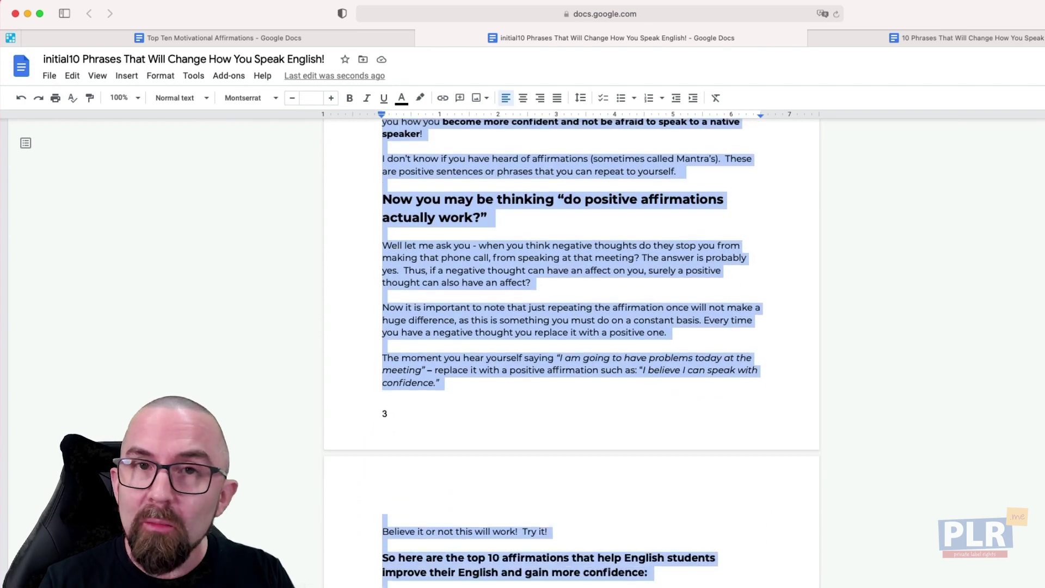
{"action": "key", "text": "shift+Down"}
{"action": "key", "text": "shift+Down"}
{"action": "key", "text": "shift+Down"}
{"action": "key", "text": "shift+Down"}
{"action": "key", "text": "shift+Down"}
{"action": "key", "text": "shift+Down"}
{"action": "key", "text": "shift+Down"}
{"action": "key", "text": "shift+Down"}
{"action": "key", "text": "shift+Down"}
{"action": "key", "text": "shift+Down"}
{"action": "key", "text": "shift+Down"}
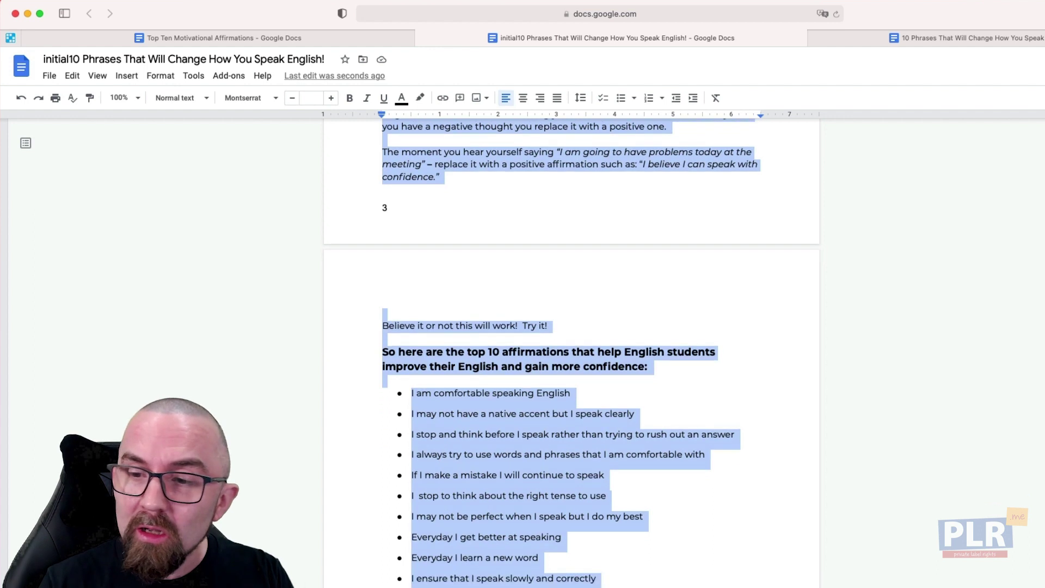
{"action": "key", "text": "shift+Down"}
{"action": "key", "text": "shift+Down"}
{"action": "key", "text": "shift+Down"}
{"action": "key", "text": "shift+Down"}
{"action": "key", "text": "shift+Down"}
{"action": "key", "text": "shift+Down"}
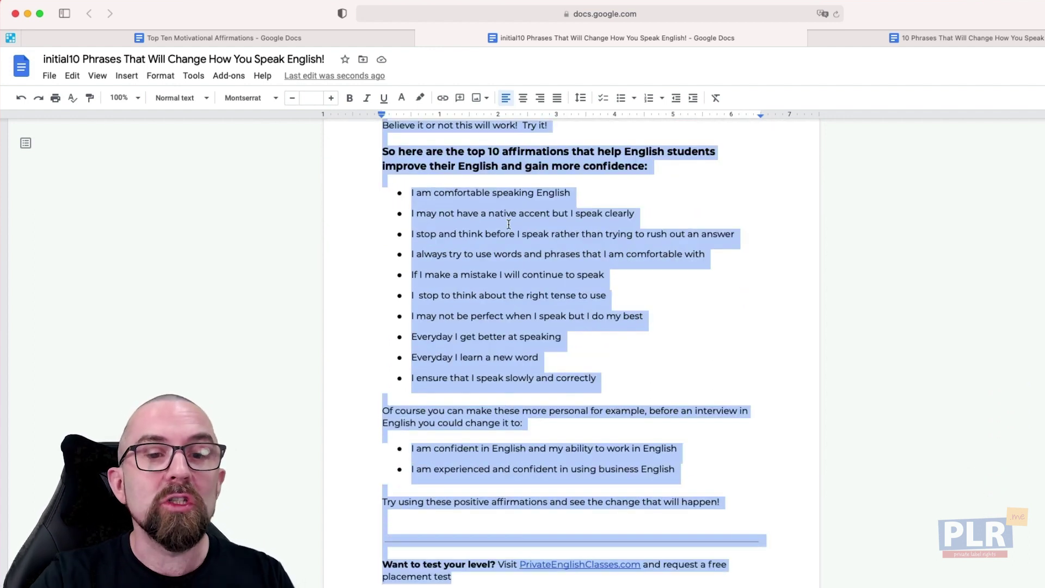
Apply the two-column preset from Format > Columns to the selected article body and check the layout
{"action": "left_click", "coordinate": [161, 75]}
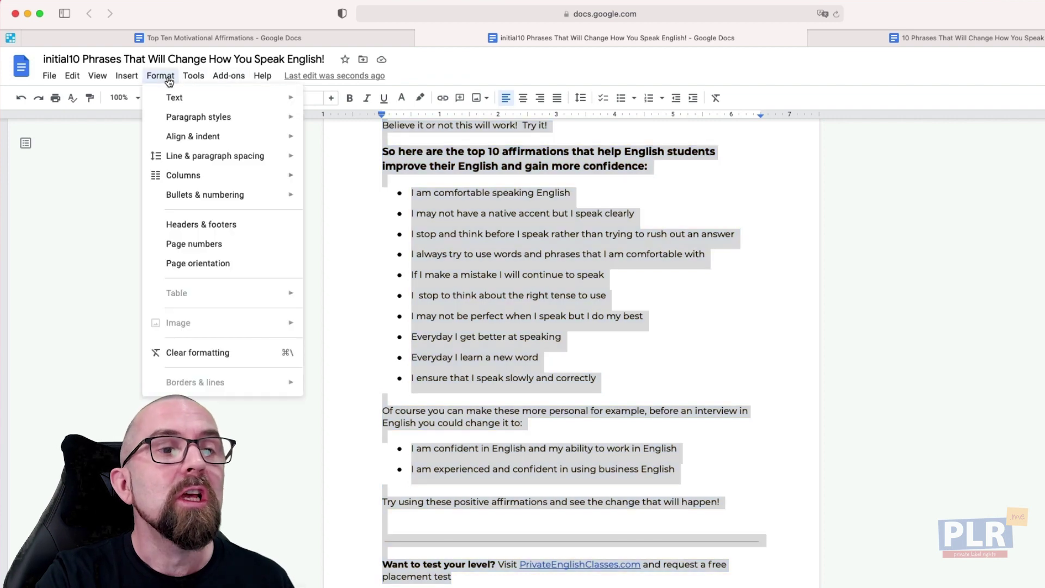
{"action": "mouse_move", "coordinate": [249, 181]}
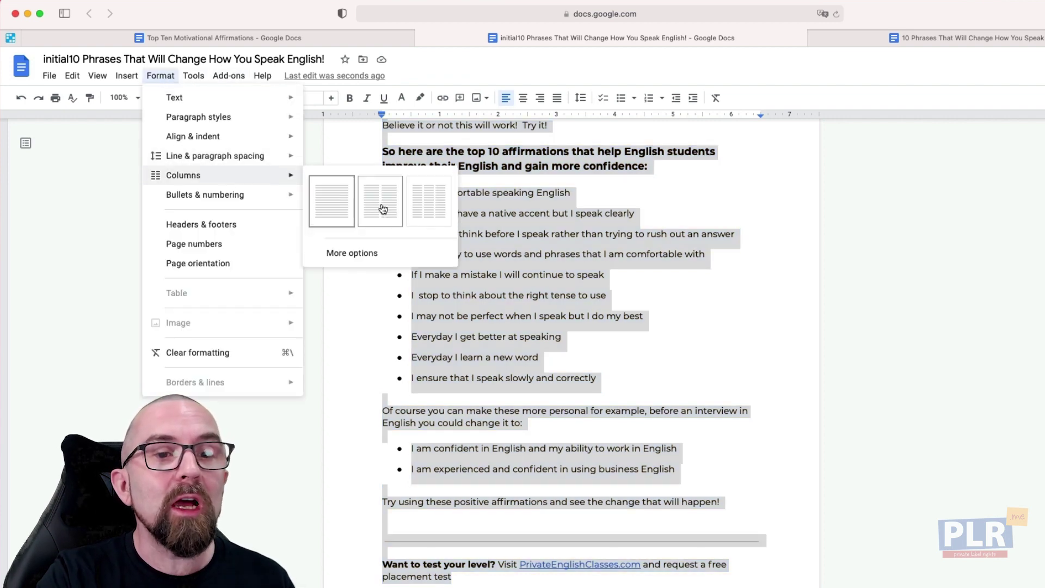
{"action": "left_click", "coordinate": [410, 224]}
{"action": "scroll", "coordinate": [581, 245], "scroll_direction": "up", "scroll_amount": 20}
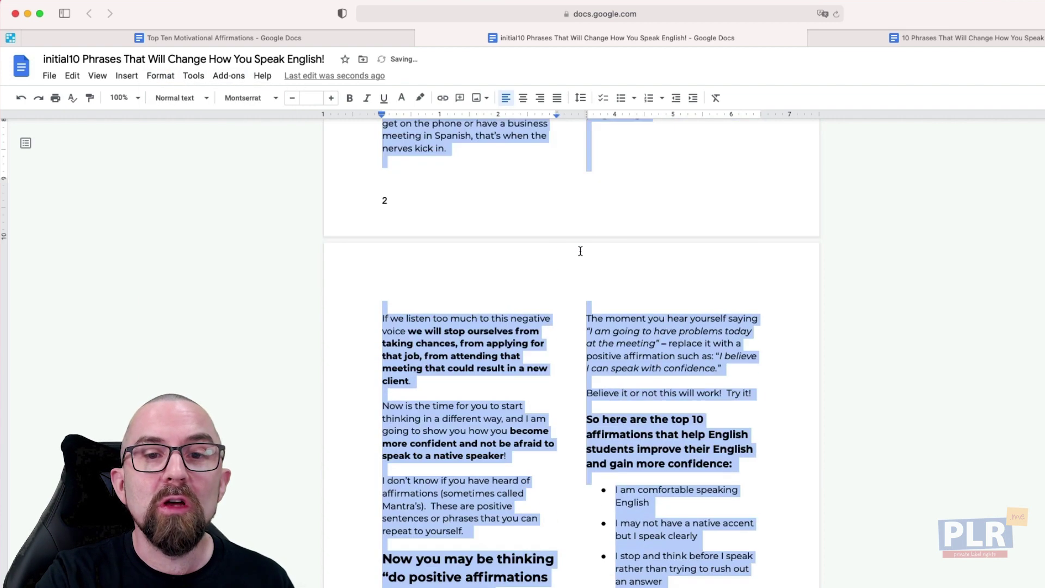
{"action": "left_click", "coordinate": [684, 445]}
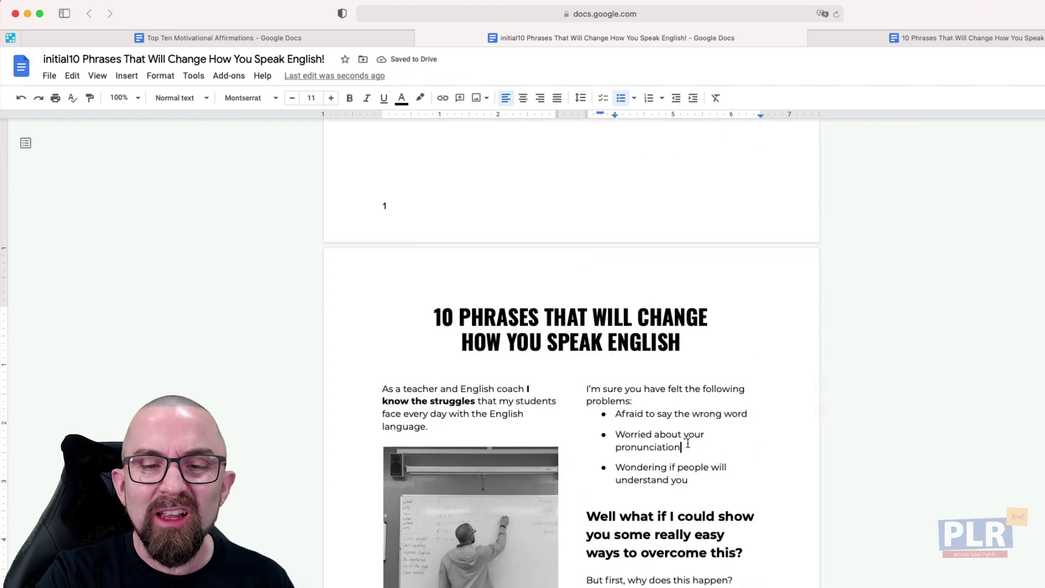
{"action": "scroll", "coordinate": [685, 417], "scroll_direction": "down", "scroll_amount": 5}
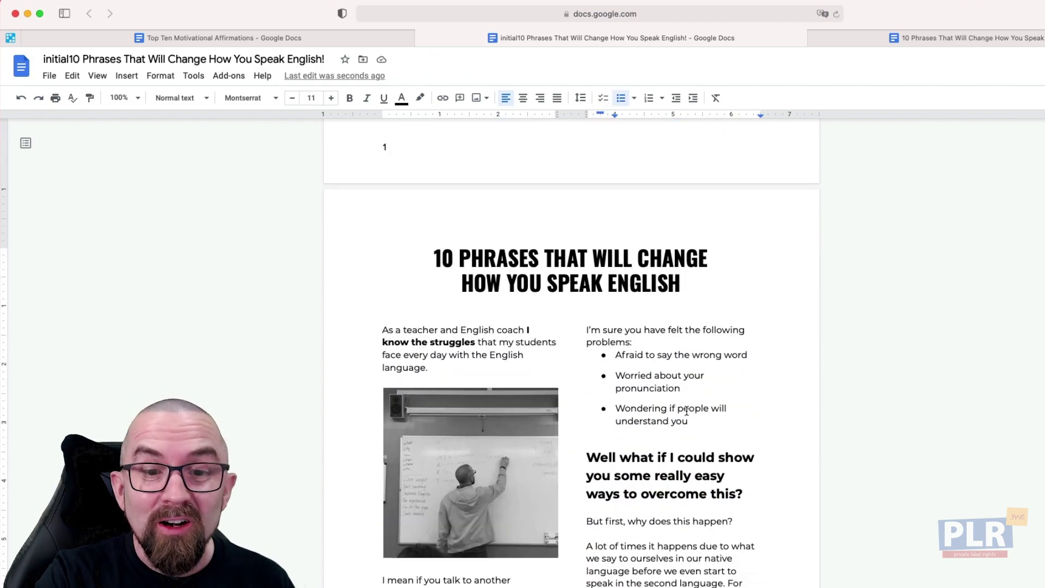
{"action": "scroll", "coordinate": [685, 412], "scroll_direction": "down", "scroll_amount": 15}
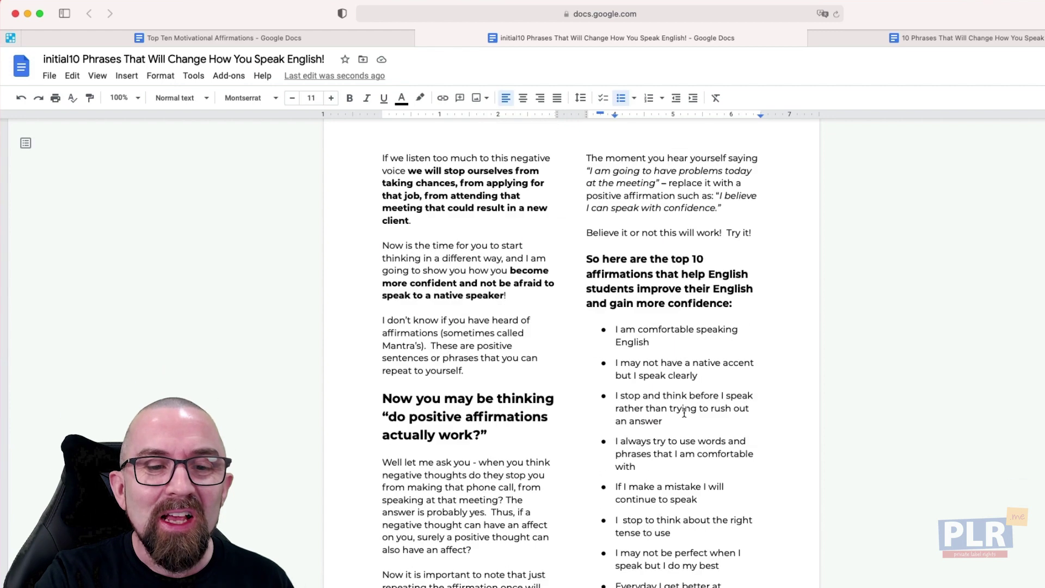
{"action": "scroll", "coordinate": [684, 410], "scroll_direction": "down", "scroll_amount": 8}
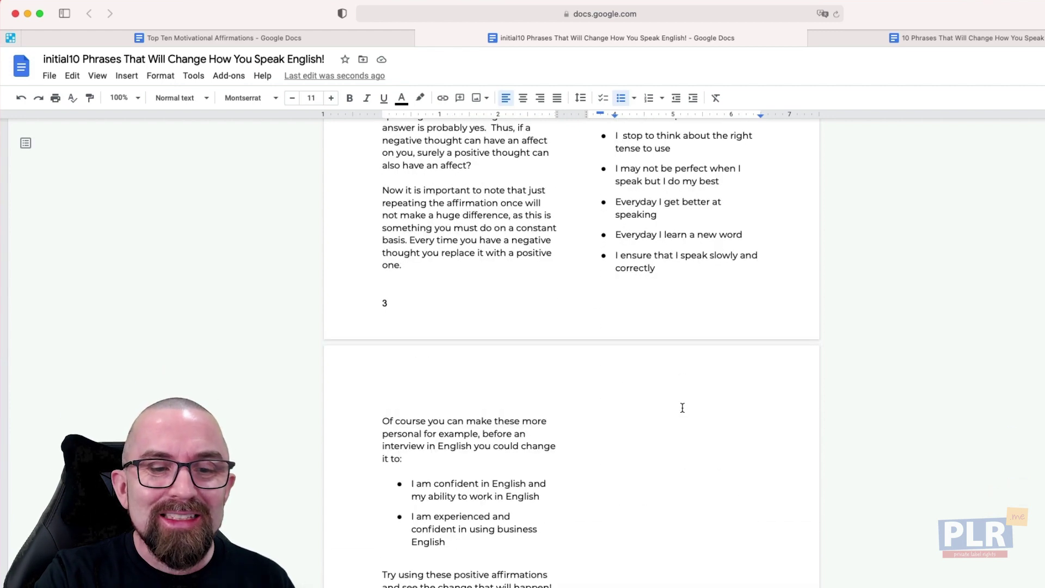